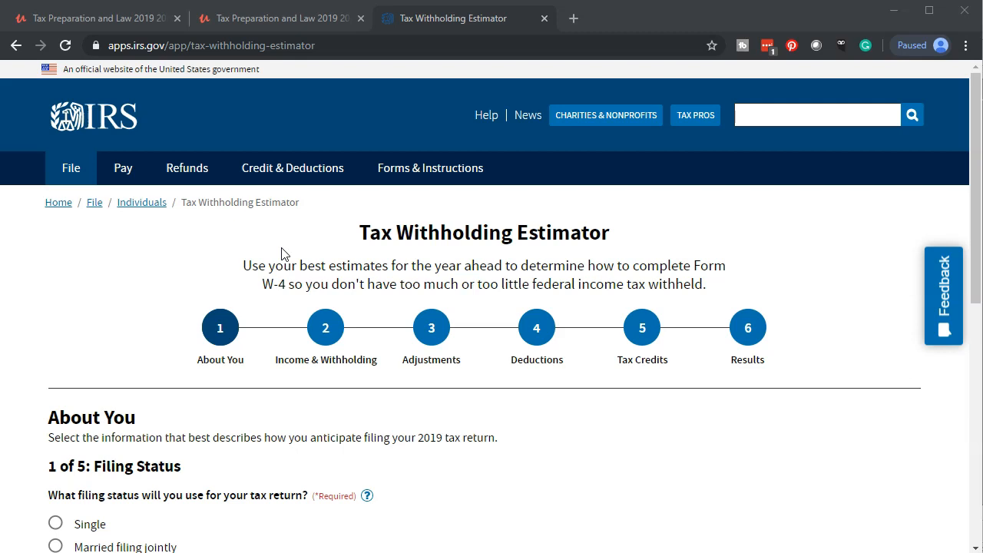
# - Set the filing status to Single and answer No to being claimable as a dependent on someone else's return
pyautogui.click(193, 315)
pyautogui.scroll(-2, 193, 314)
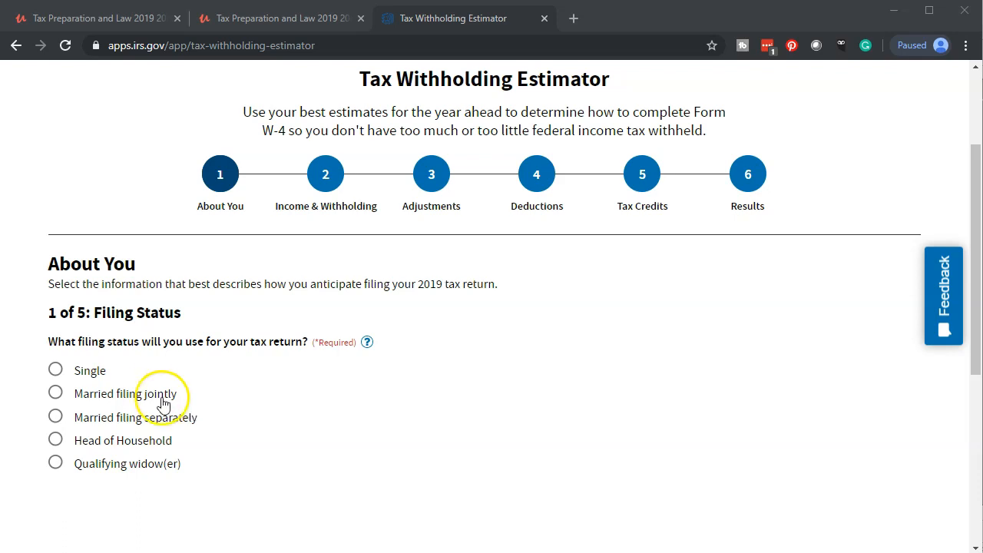
pyautogui.click(58, 371)
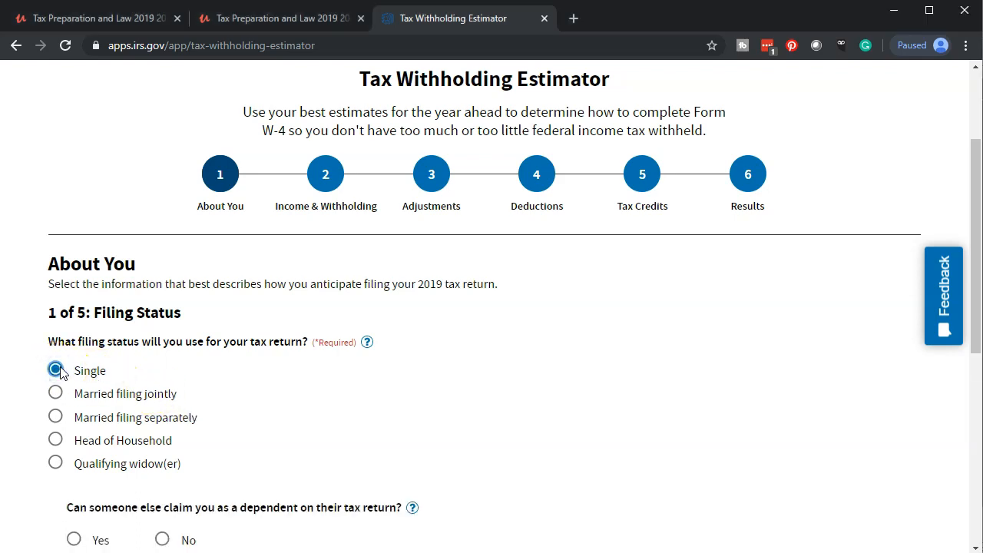
pyautogui.scroll(-1, 54, 384)
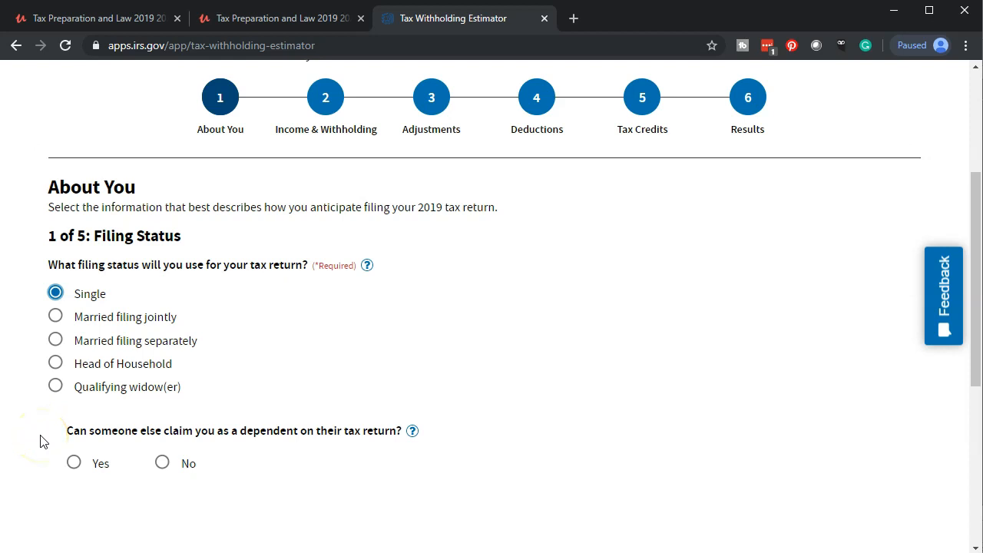
pyautogui.click(162, 462)
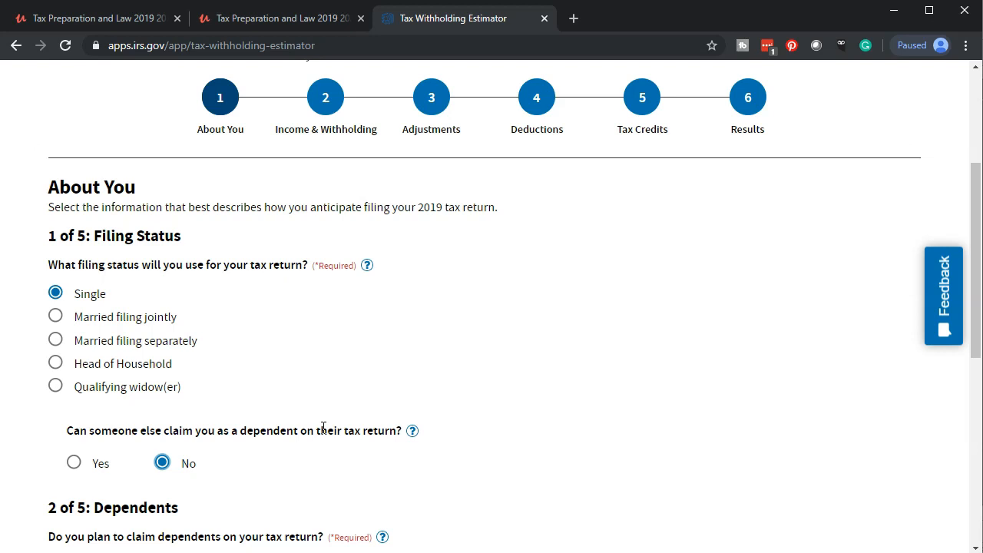
# - Answer No to claiming dependents on the tax return
pyautogui.scroll(-3, 323, 428)
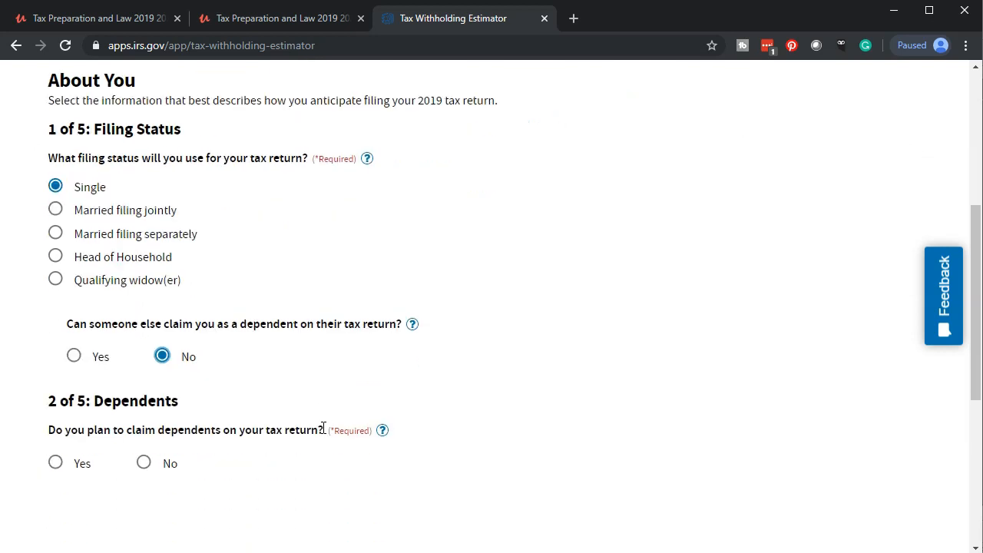
pyautogui.click(301, 396)
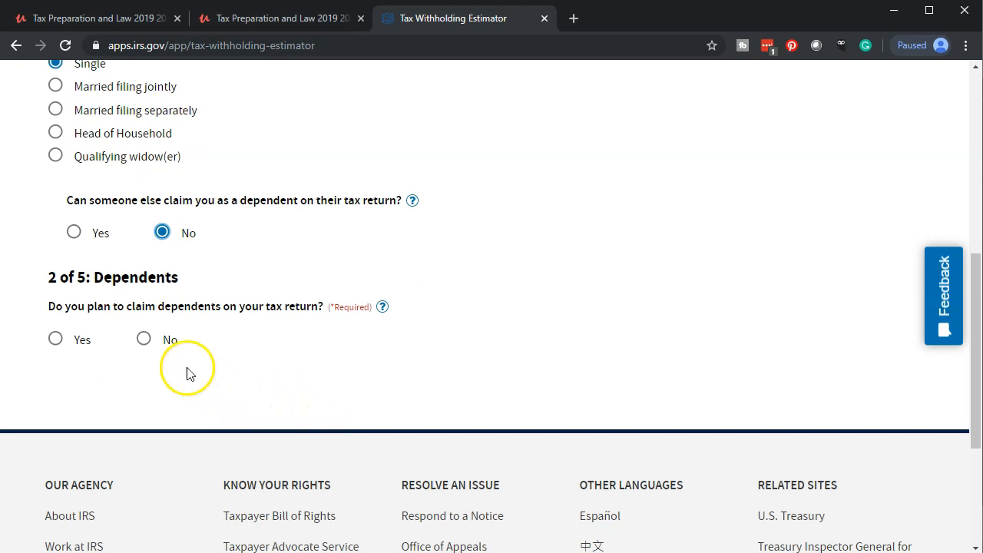
pyautogui.click(144, 339)
pyautogui.click(280, 494)
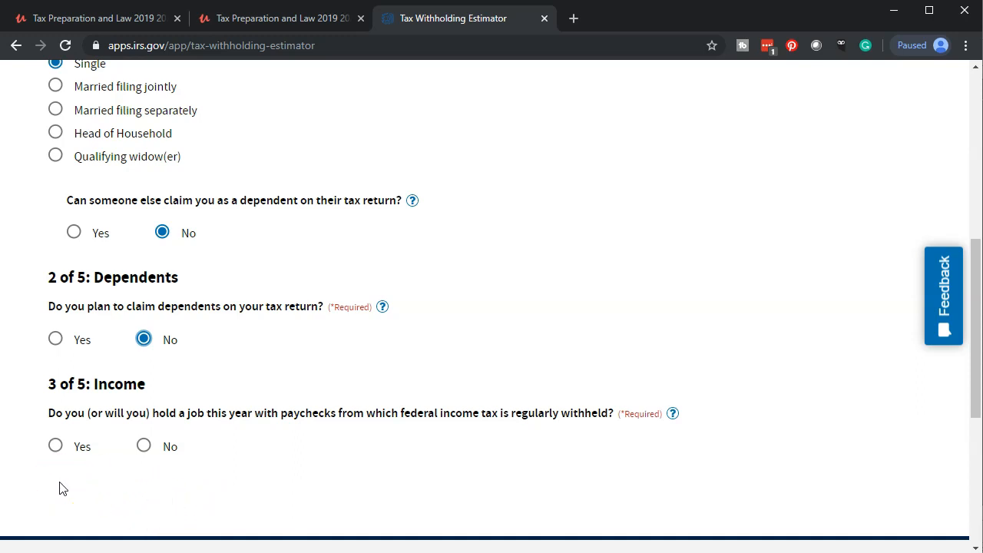
# - Answer Yes to holding a job with tax withheld, set the number of jobs to 1, and answer No to pension income
pyautogui.click(55, 447)
pyautogui.scroll(-1, 53, 453)
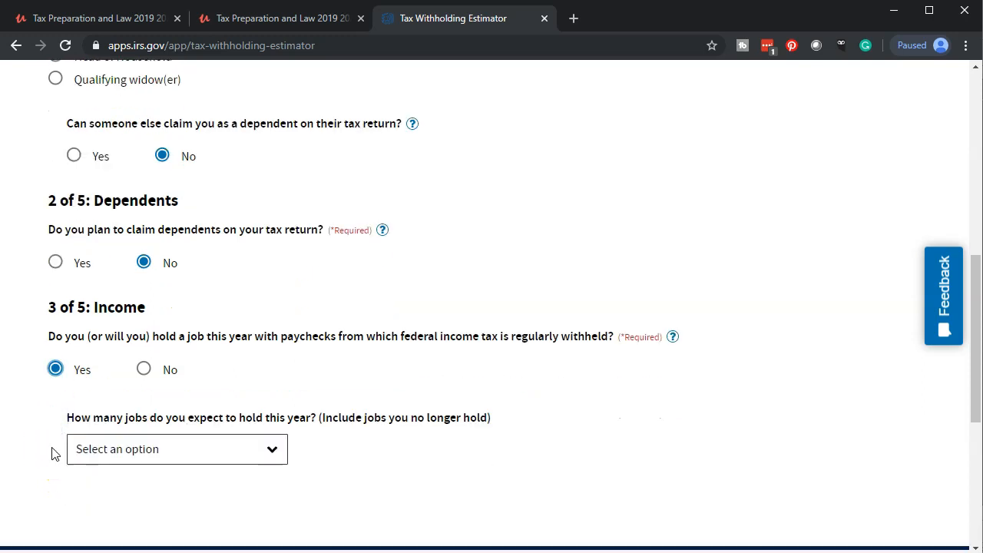
pyautogui.scroll(-1, 43, 445)
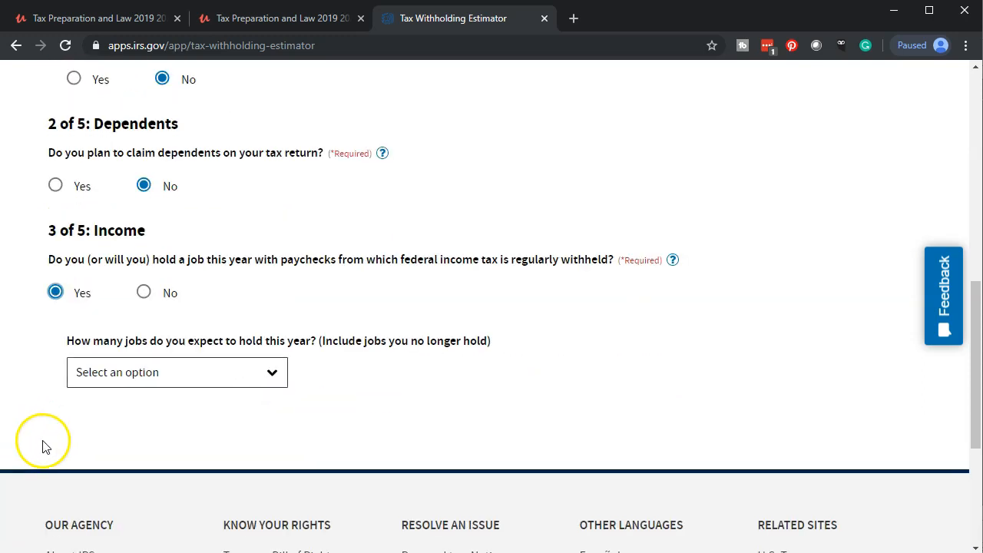
pyautogui.click(274, 374)
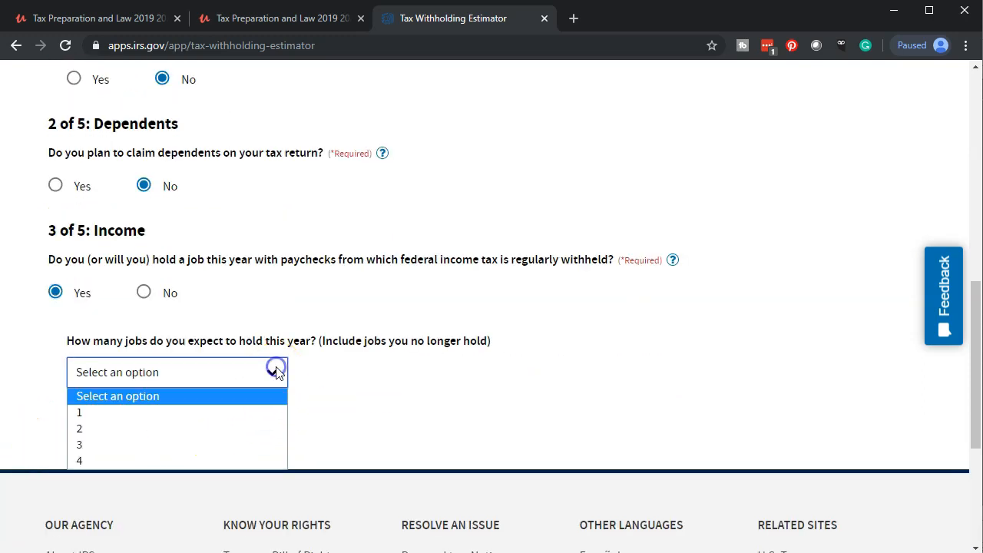
pyautogui.click(220, 417)
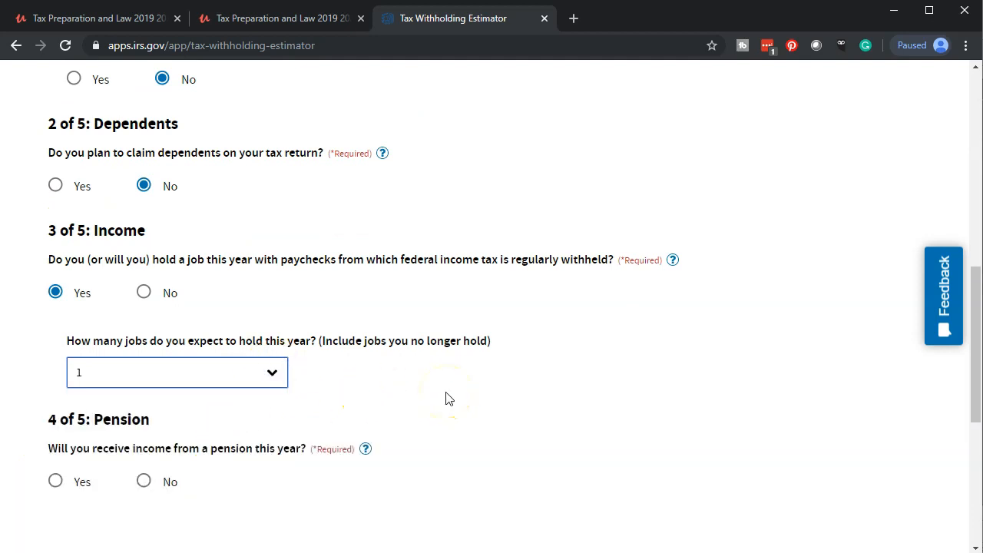
pyautogui.scroll(-2, 447, 398)
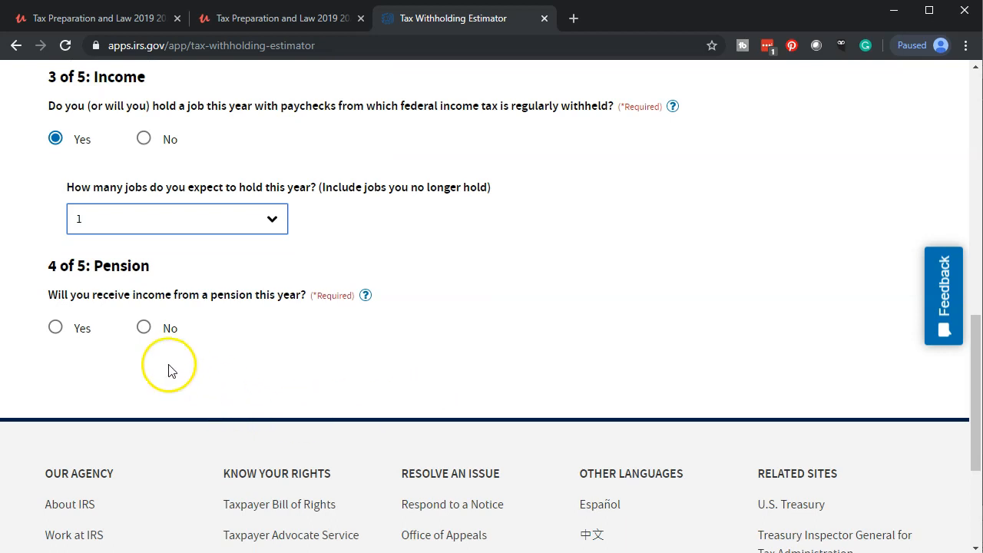
pyautogui.click(144, 328)
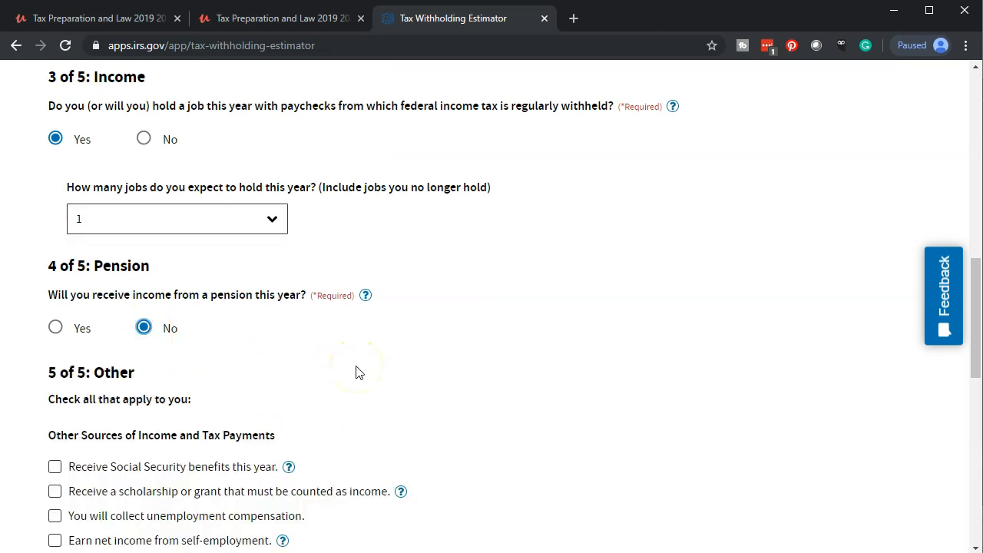
# - Leave all other income sources and demographic options unselected and continue to the Income & Withholding section
pyautogui.scroll(-1, 355, 372)
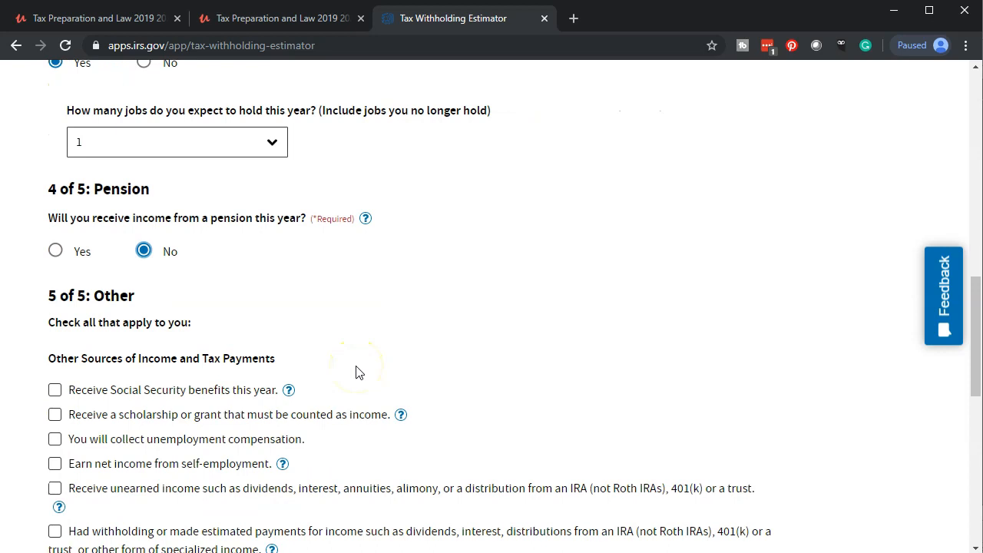
pyautogui.scroll(-1, 356, 372)
pyautogui.scroll(-1, 356, 373)
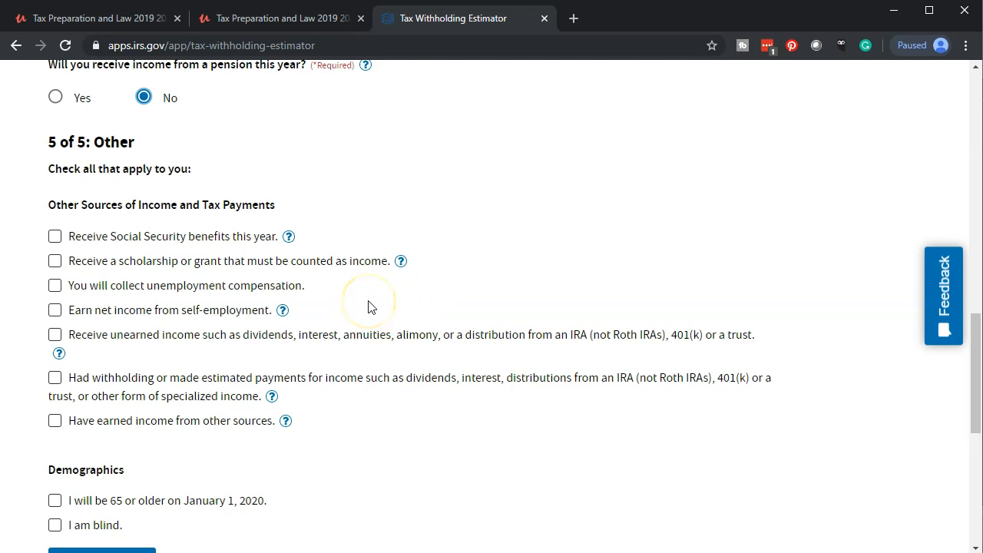
pyautogui.scroll(-1, 368, 307)
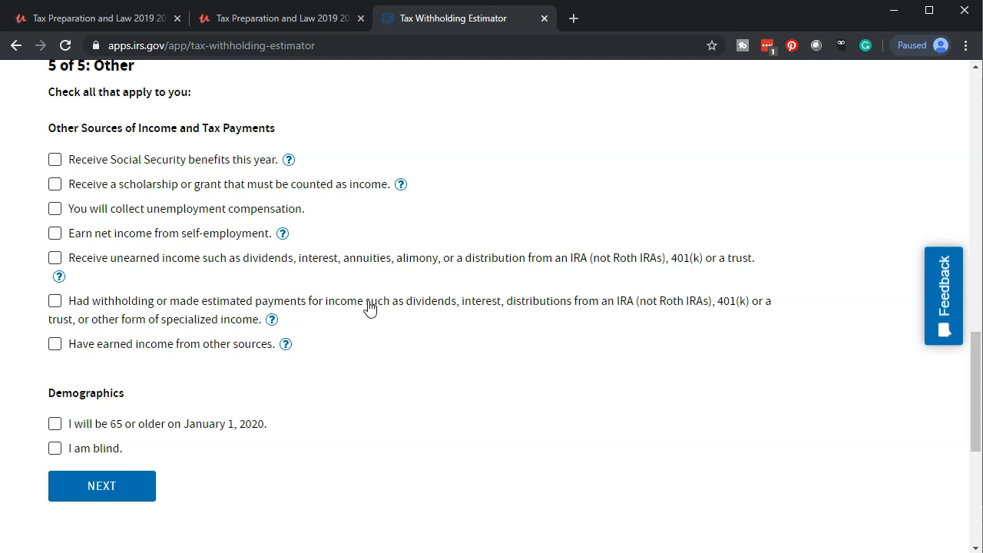
pyautogui.click(367, 335)
pyautogui.click(332, 419)
pyautogui.click(309, 468)
pyautogui.click(148, 492)
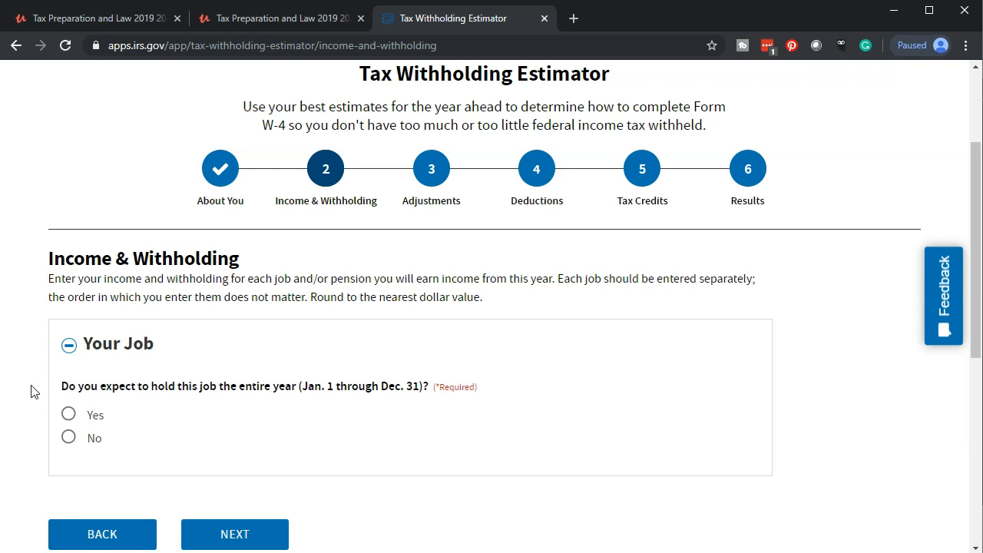
# - State that the job is held the entire year and set the pay frequency to Once a Month
pyautogui.click(69, 414)
pyautogui.scroll(-2, 19, 420)
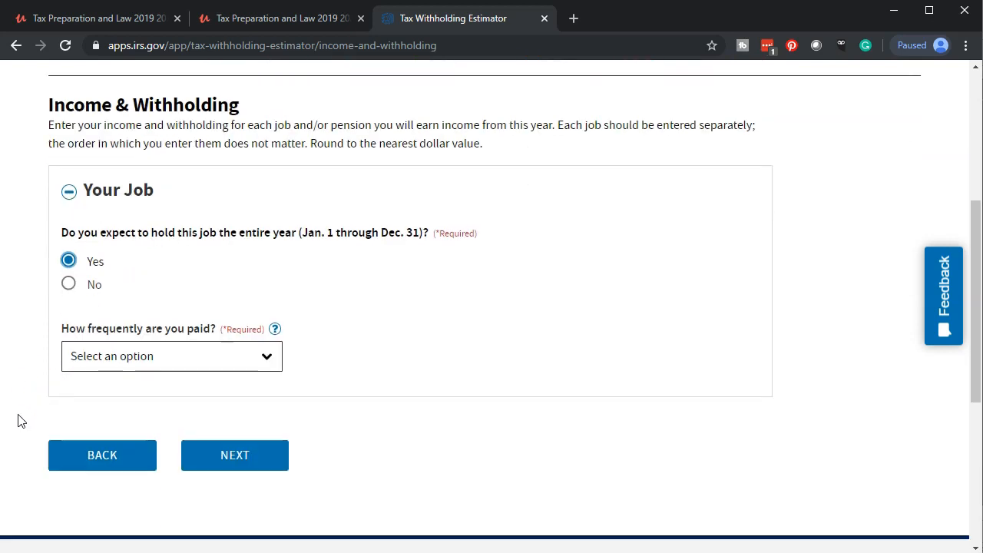
pyautogui.click(181, 358)
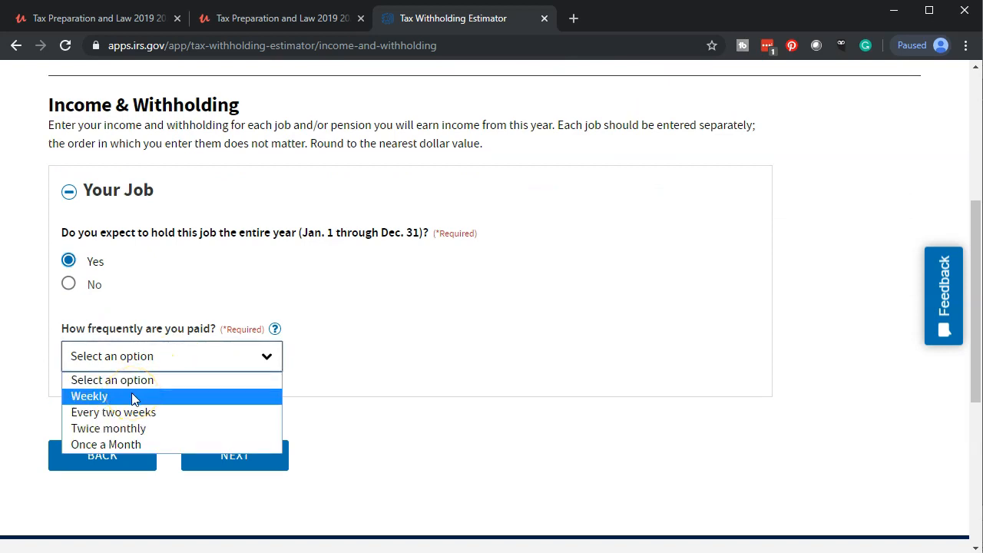
pyautogui.click(143, 445)
pyautogui.click(17, 368)
# - Set the end date of the most recent pay period to 11/30/2019
pyautogui.scroll(-1, 18, 369)
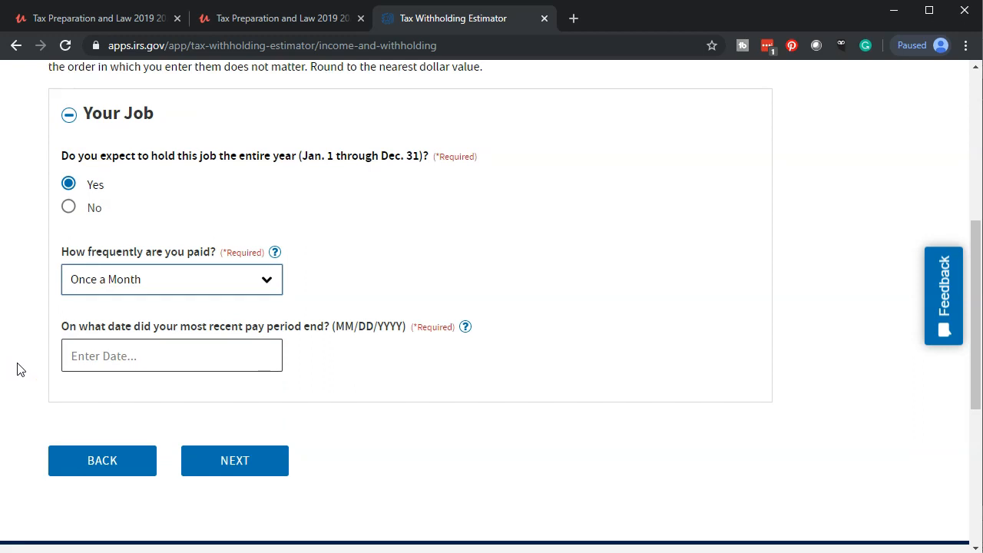
pyautogui.click(190, 350)
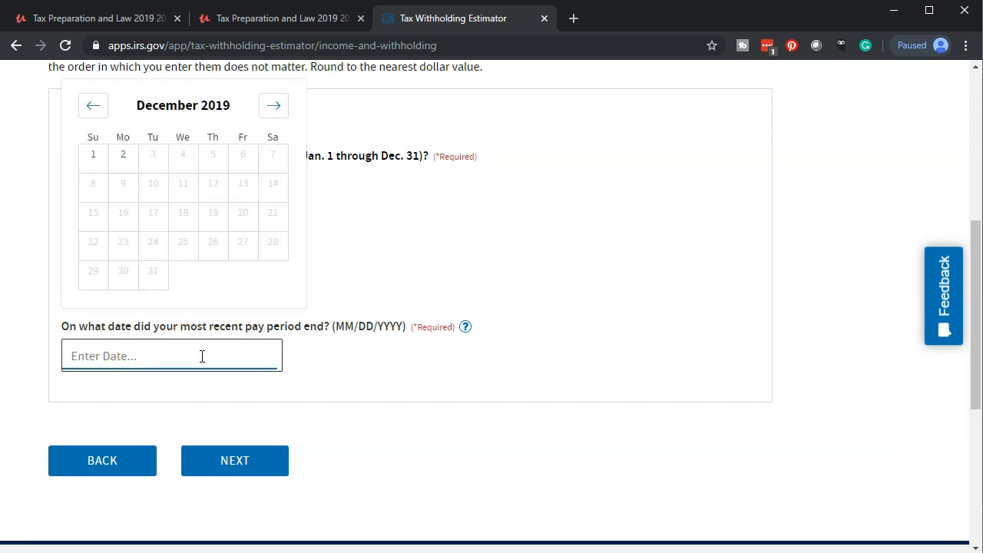
pyautogui.click(94, 105)
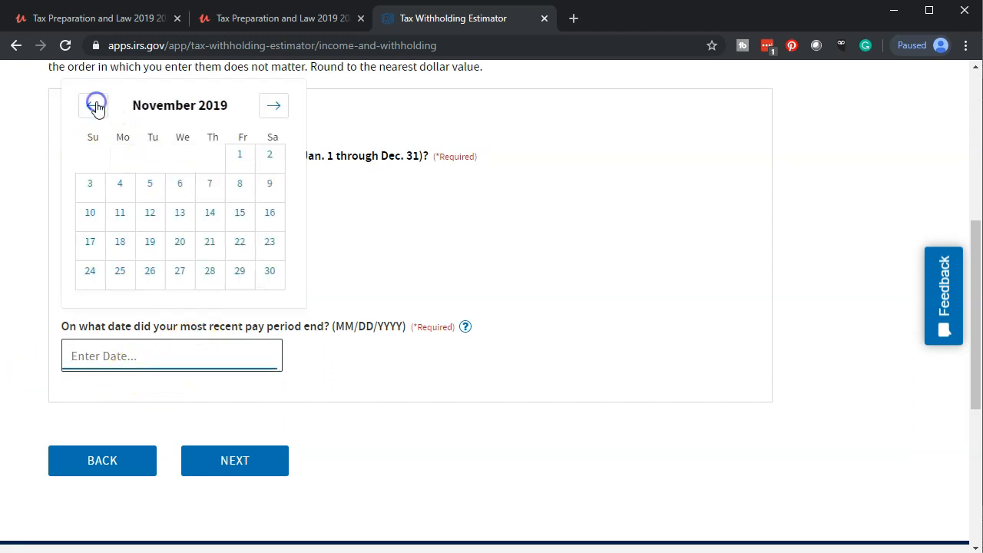
pyautogui.click(273, 273)
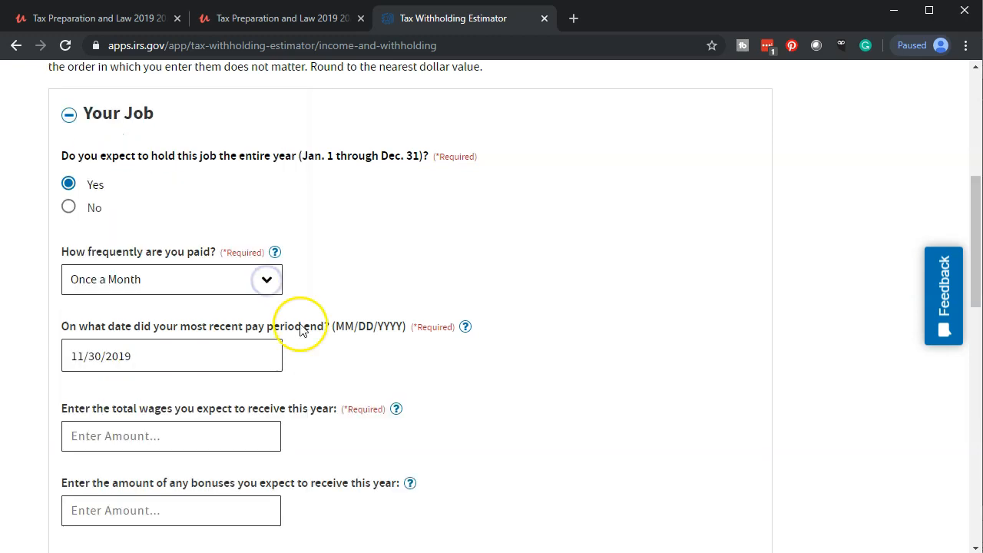
# - Enter $50,000 as the total wages expected this year
pyautogui.scroll(-1, 431, 340)
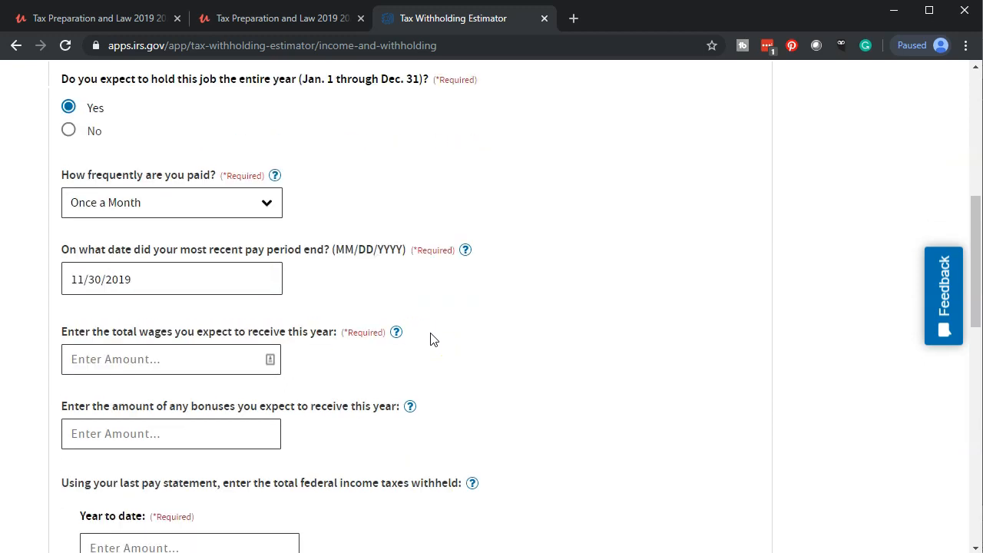
pyautogui.click(182, 358)
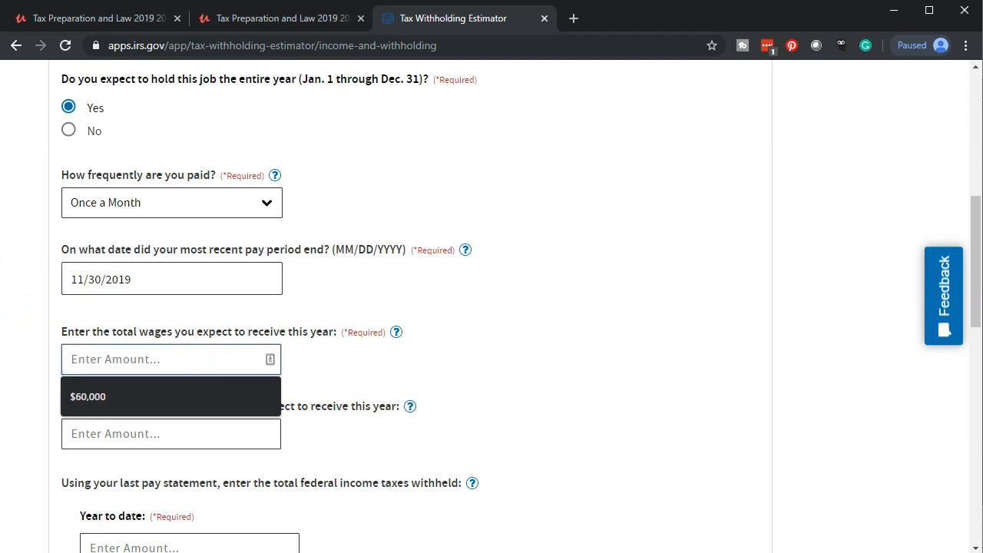
pyautogui.write('50000')
pyautogui.press('Tab')
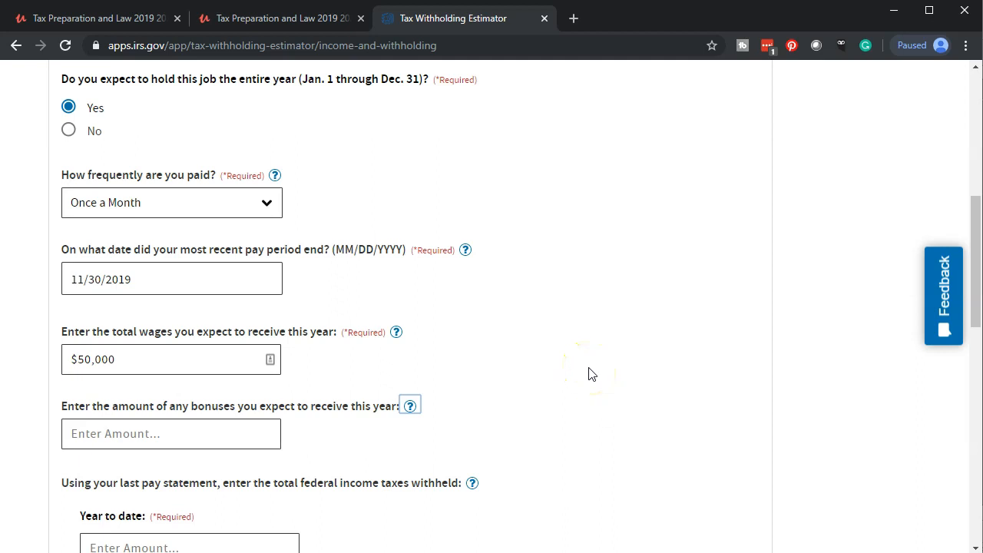
# - Switch to Calculator and work out the monthly withholding by multiplying 50,000 by 0.1 and dividing by 12
pyautogui.scroll(-2, 591, 374)
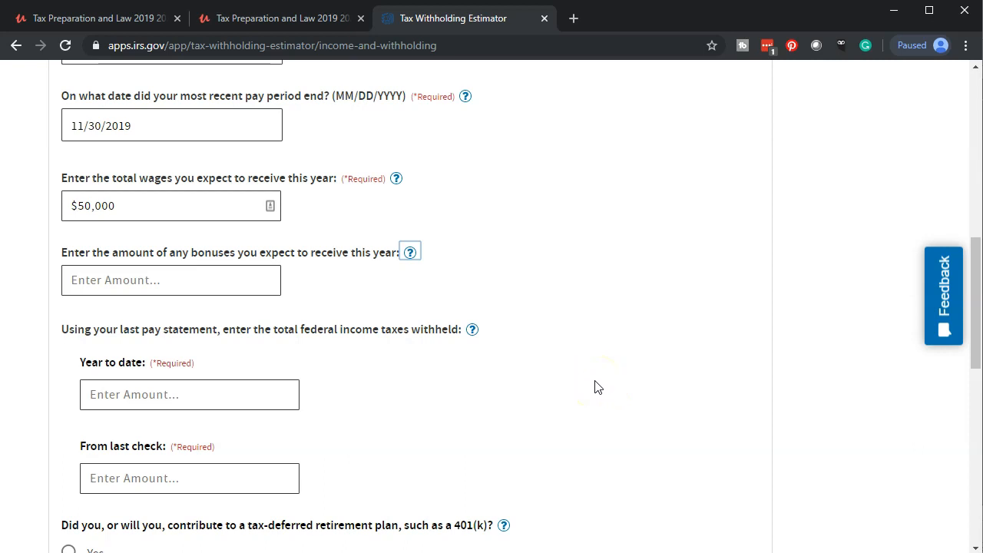
pyautogui.scroll(-1, 598, 387)
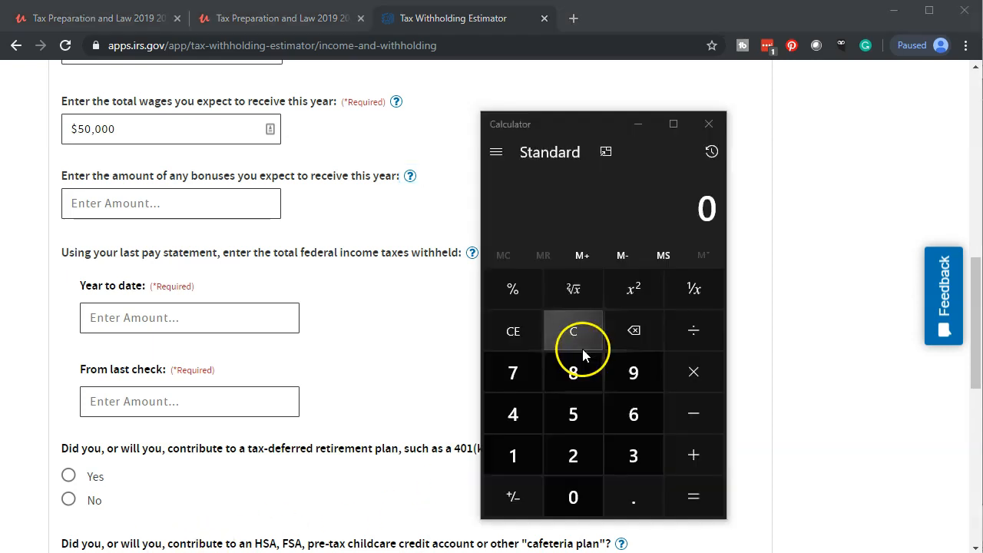
pyautogui.write('50000')
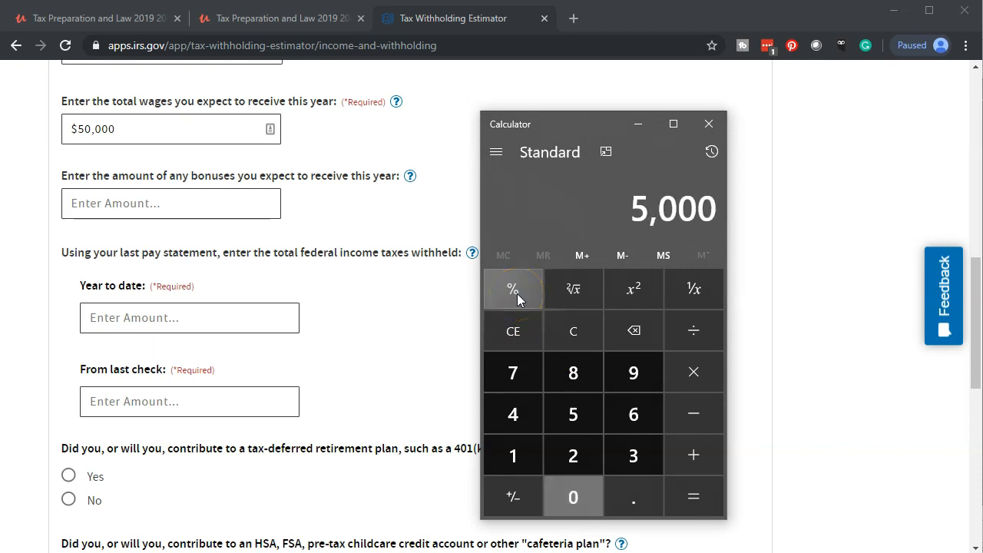
pyautogui.write('*')
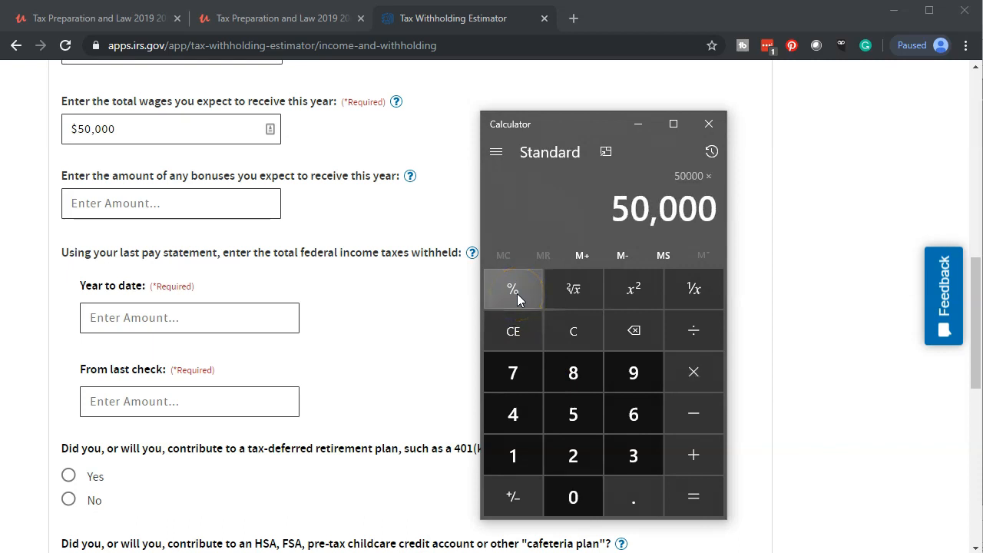
pyautogui.write('.0')
pyautogui.press('BackSpace')
pyautogui.write('1')
pyautogui.press('Return')
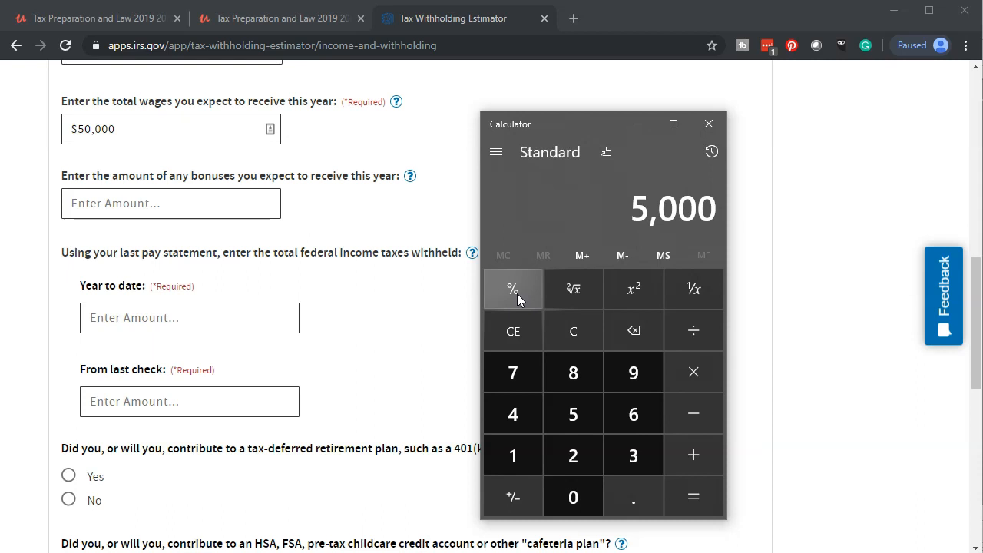
pyautogui.press('/')
pyautogui.write('12')
pyautogui.press('Return')
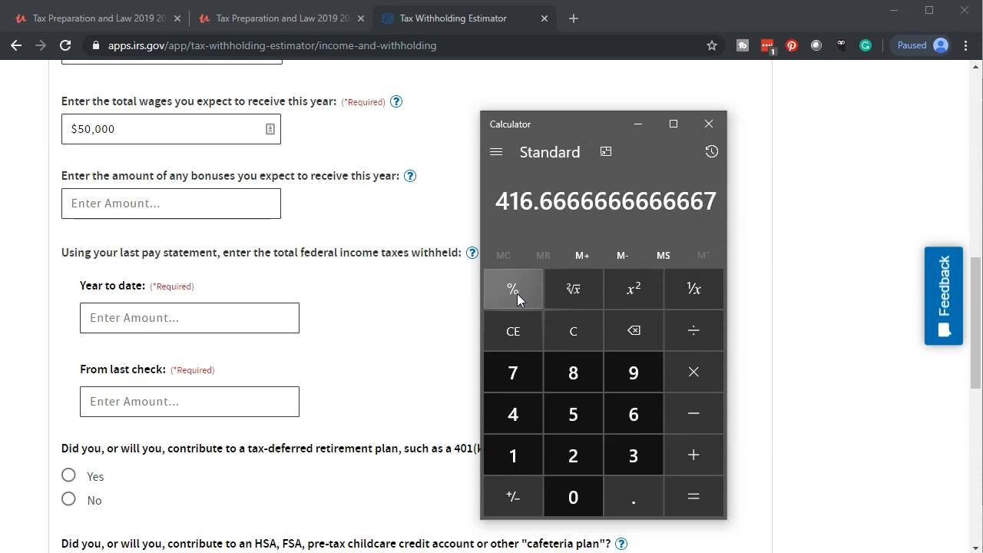
# - Move the calculator out of the way and enter $417 as the federal income tax withheld from the last check
pyautogui.click(585, 198)
pyautogui.moveTo(587, 124); pyautogui.dragTo(982, 115)
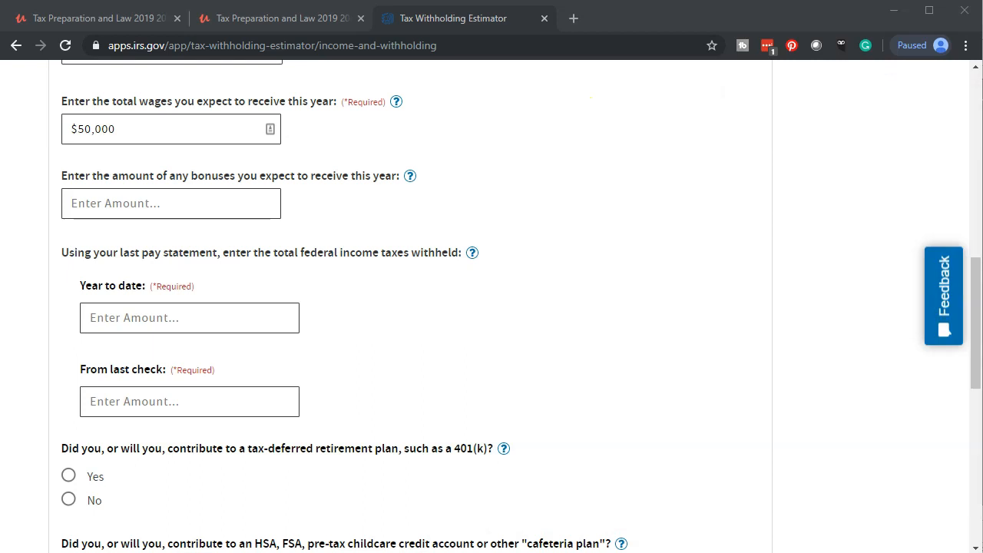
pyautogui.click(230, 406)
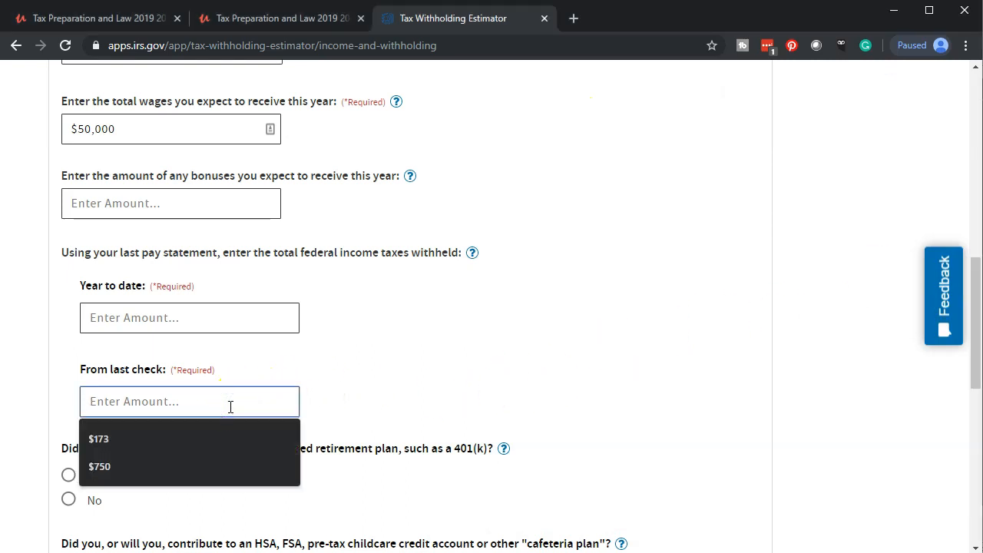
pyautogui.write('$417')
# - Bring Calculator back into view and multiply the monthly withholding result by 11
pyautogui.moveTo(982, 103); pyautogui.dragTo(686, 102)
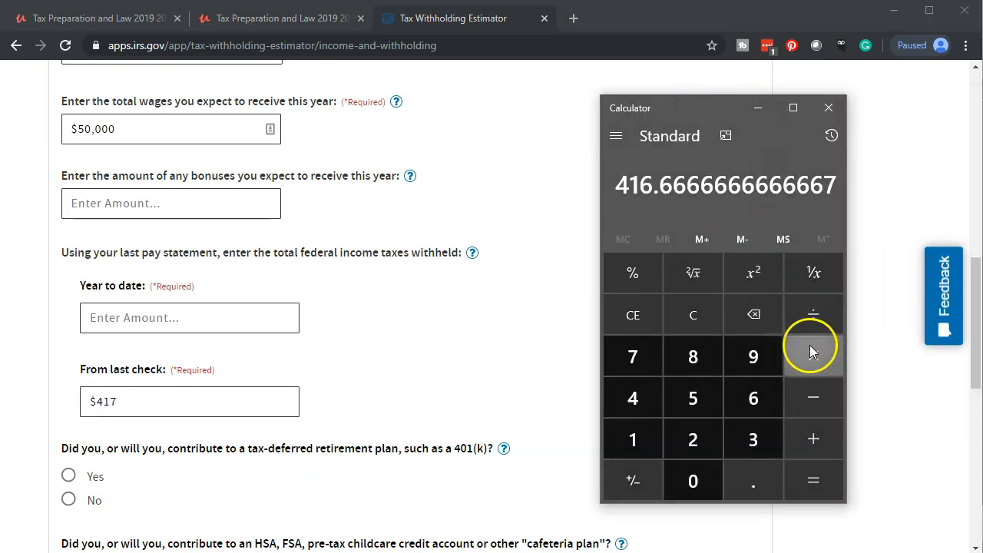
pyautogui.click(810, 351)
pyautogui.press('1')
pyautogui.press('1')
pyautogui.press('Return')
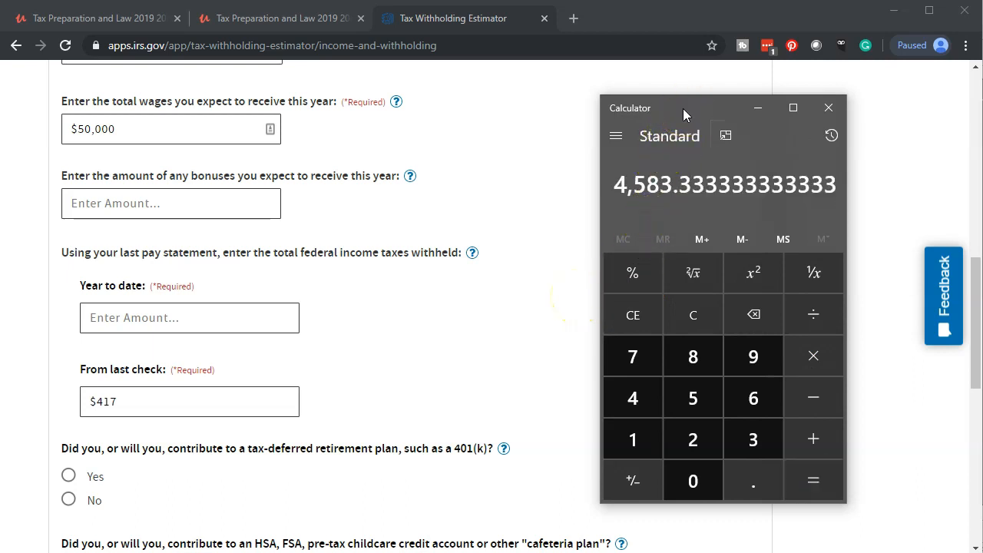
# - Move the calculator out of the way and enter $4,583 as the year-to-date federal income tax withheld
pyautogui.moveTo(683, 109); pyautogui.dragTo(982, 106)
pyautogui.click(160, 319)
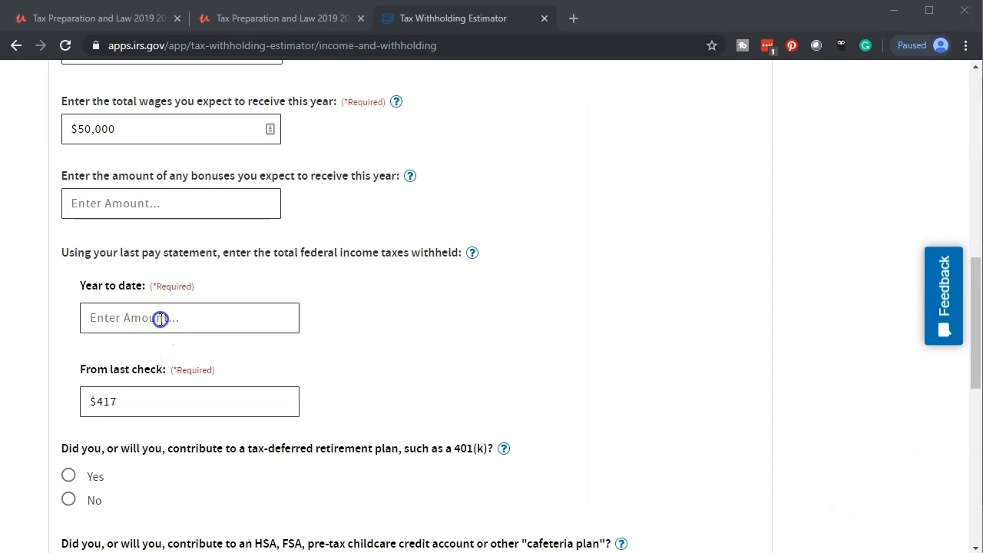
pyautogui.write('4583')
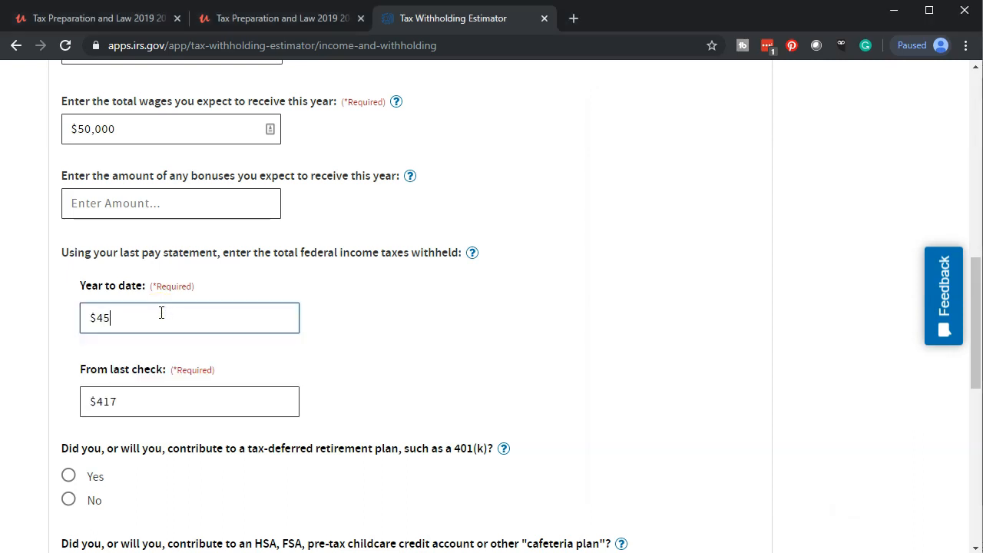
pyautogui.click(408, 317)
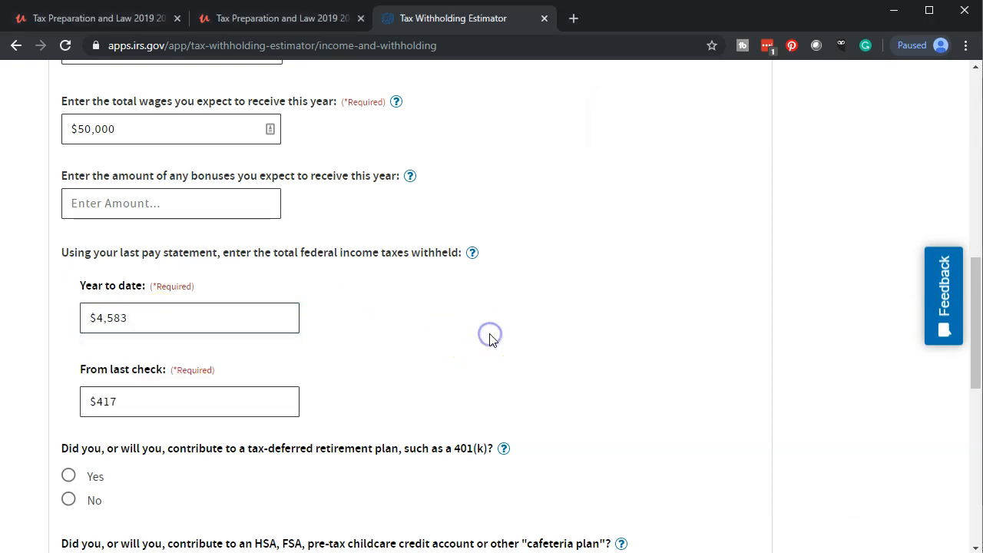
# - Answer No to the tax-deferred retirement plan and HSA/FSA cafeteria plan contribution questions, and continue to Adjustments
pyautogui.scroll(-2, 489, 338)
pyautogui.click(479, 359)
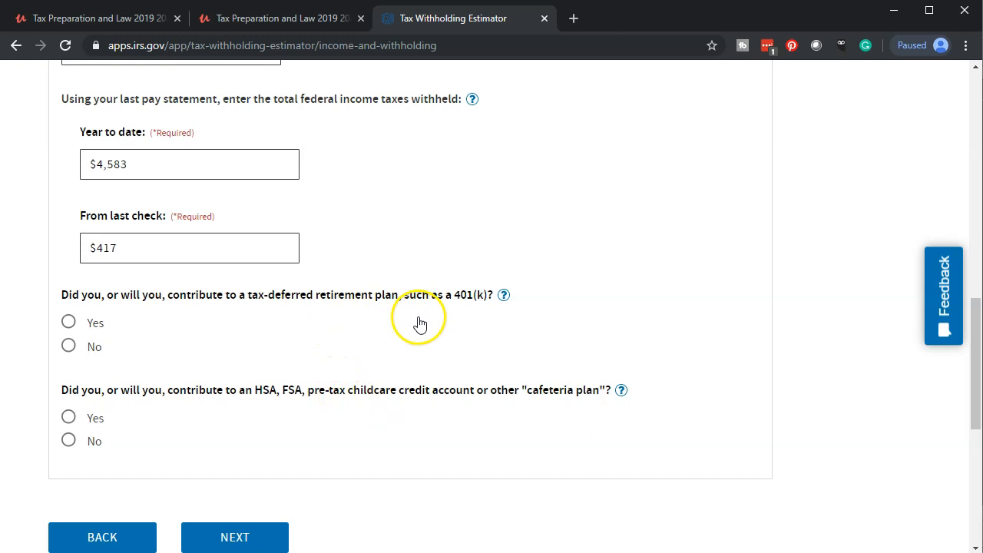
pyautogui.click(69, 346)
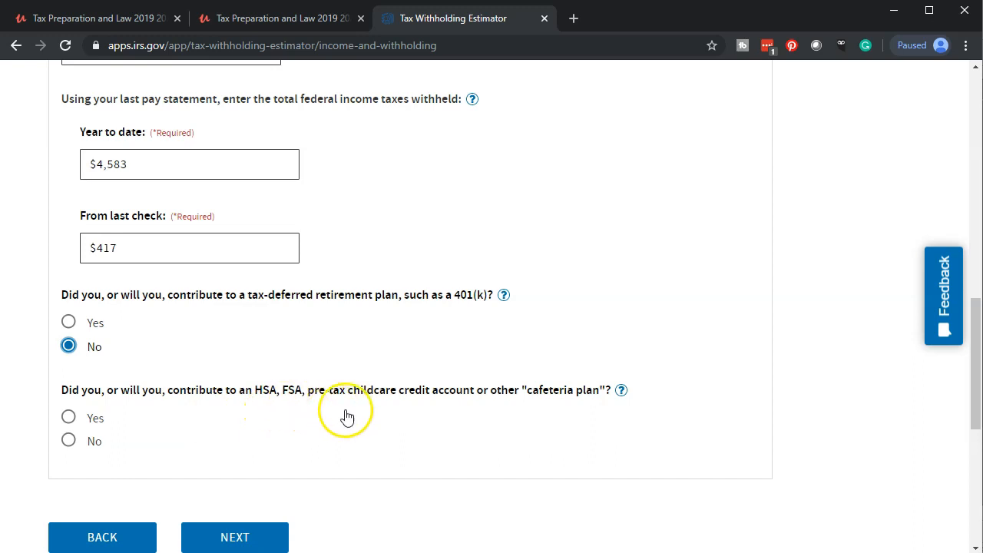
pyautogui.click(69, 440)
pyautogui.scroll(-2, 400, 386)
pyautogui.click(275, 392)
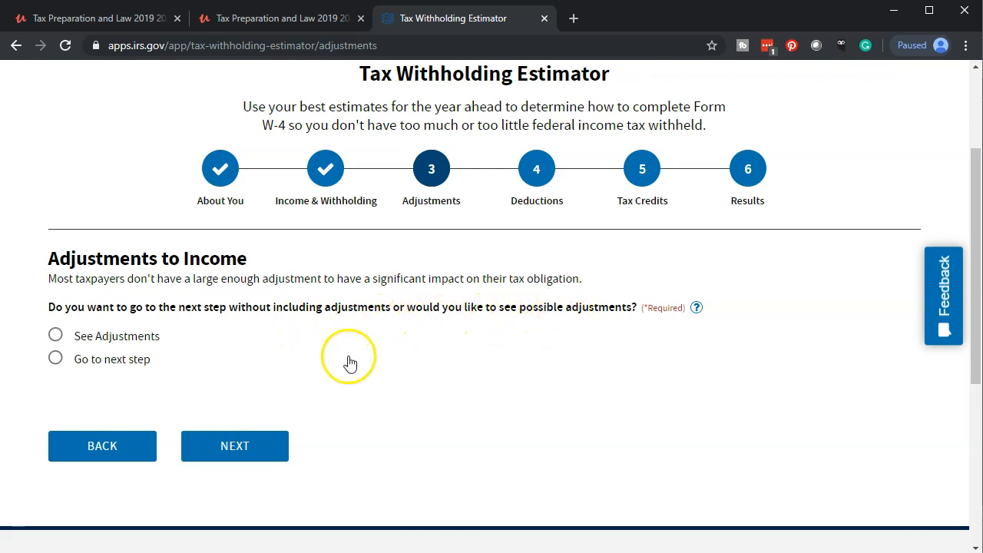
# - Choose to see the possible income adjustments, review the list, leave every amount blank and continue to Deductions
pyautogui.click(55, 336)
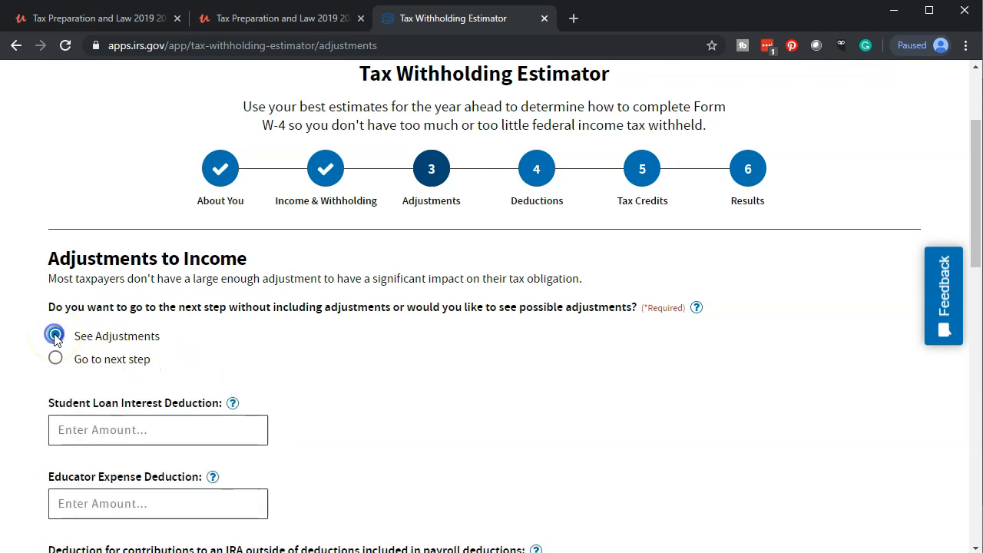
pyautogui.scroll(-1, 22, 383)
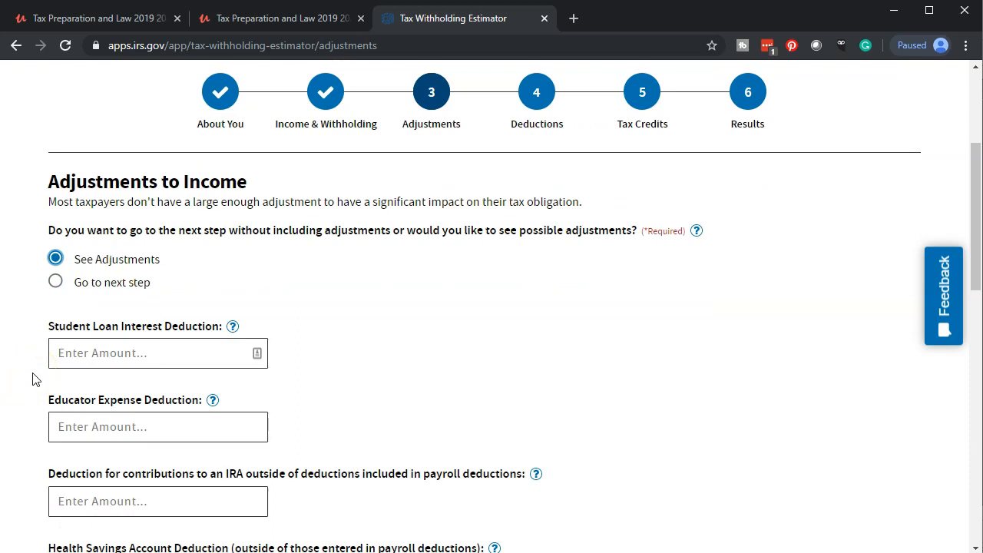
pyautogui.scroll(-5, 32, 379)
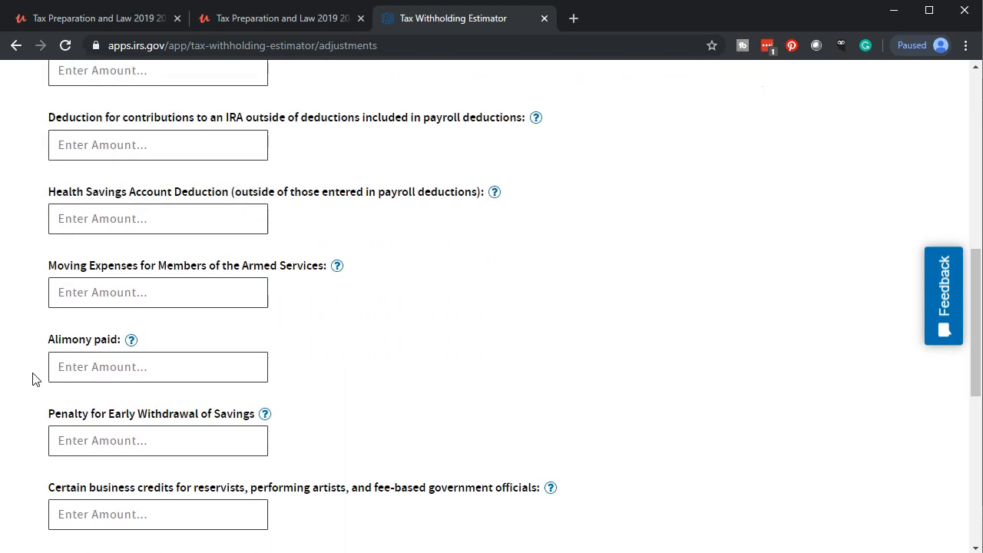
pyautogui.scroll(-3, 32, 379)
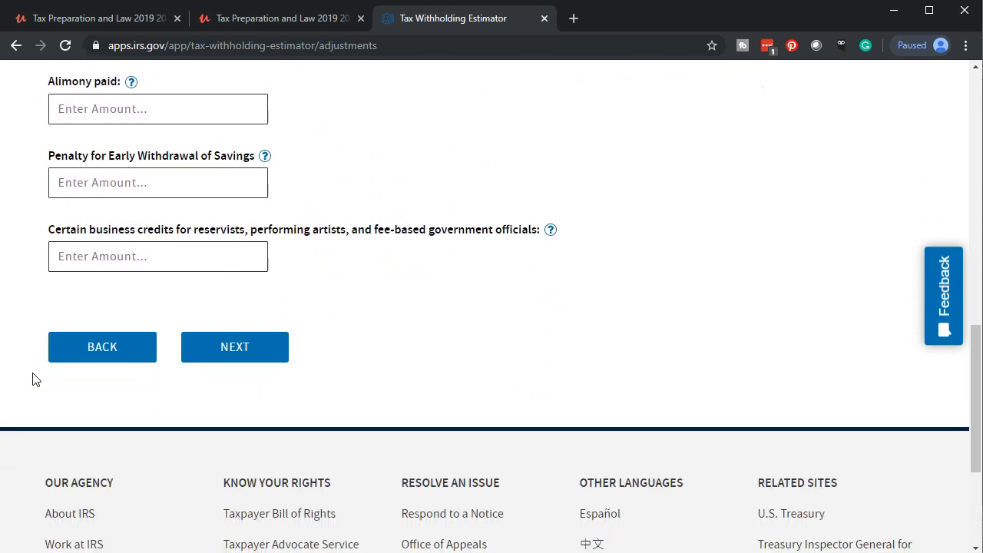
pyautogui.click(213, 356)
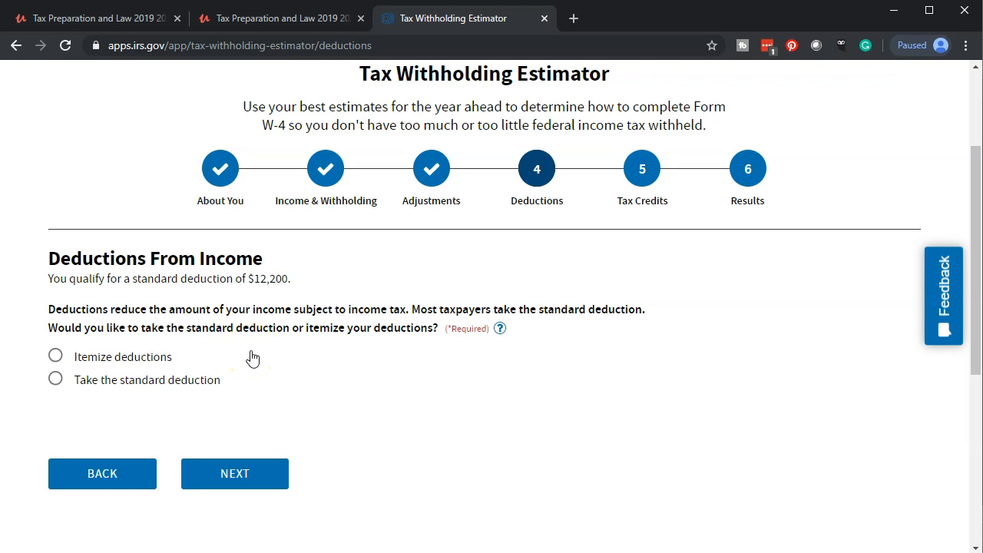
# - Choose to take the standard deduction and continue to Tax Credits
pyautogui.click(56, 381)
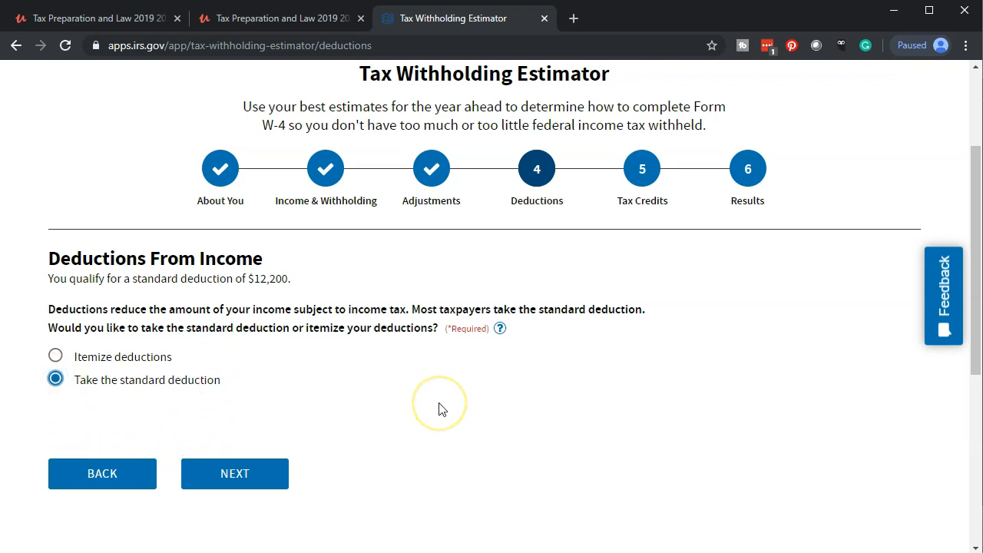
pyautogui.scroll(-1, 440, 409)
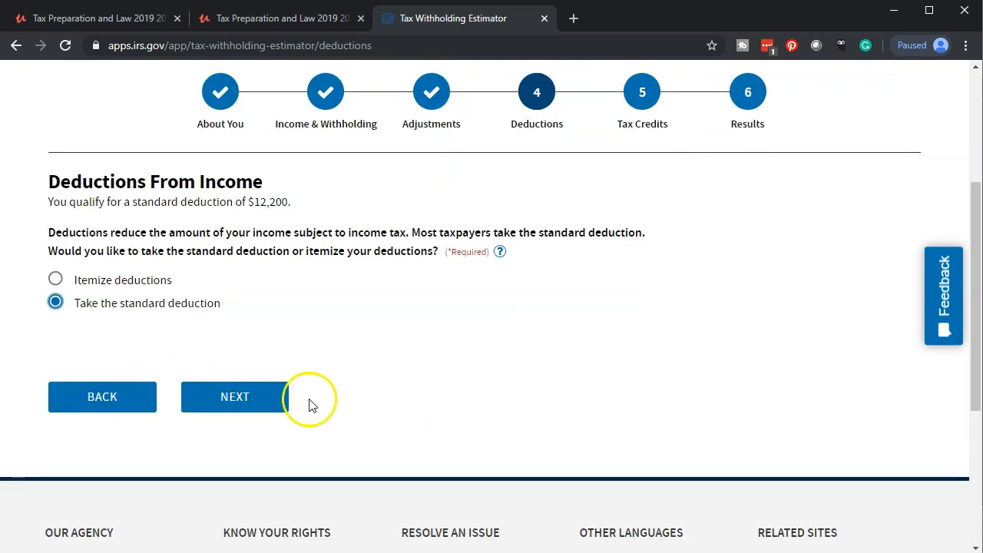
pyautogui.click(256, 392)
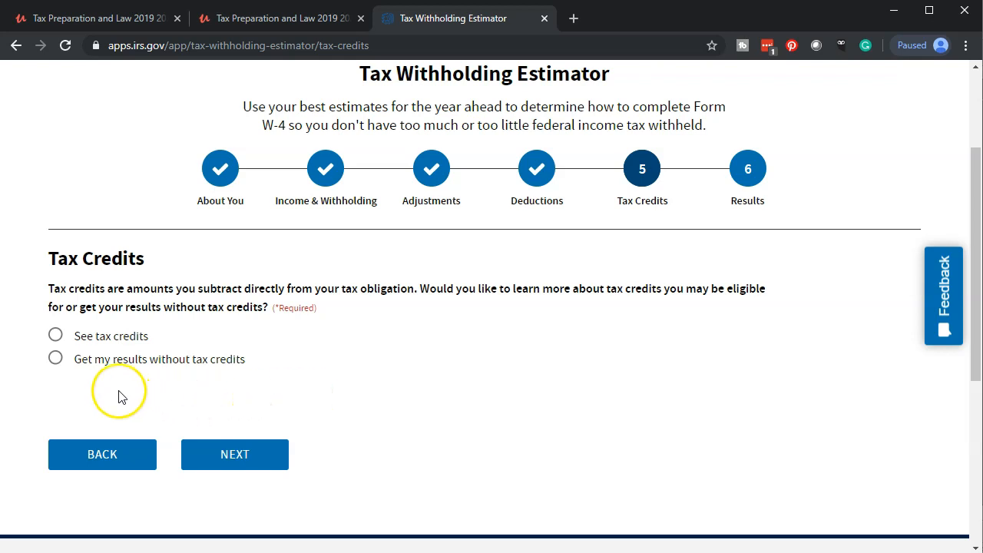
# - Choose to get the results without tax credits and view the withholding results page
pyautogui.click(111, 361)
pyautogui.scroll(-2, 96, 376)
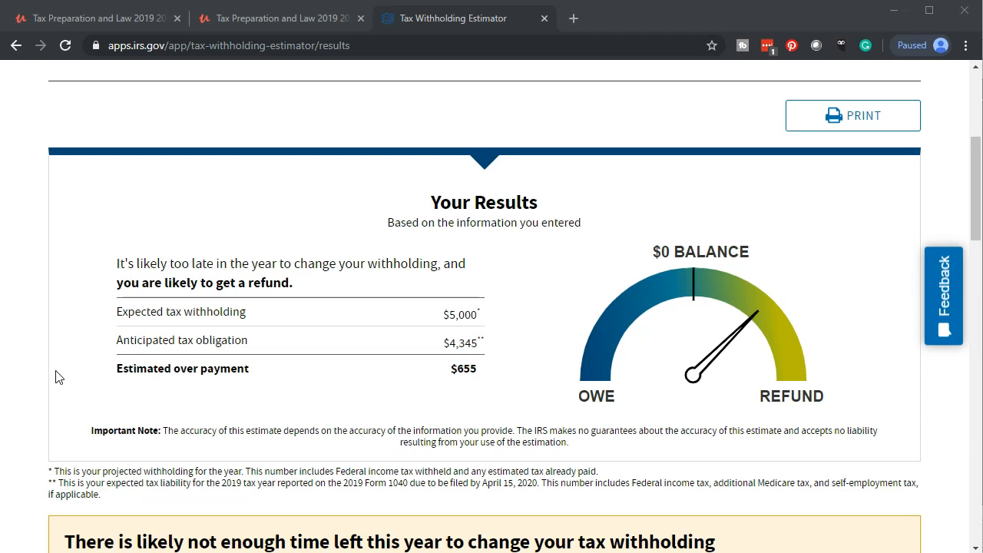
pyautogui.scroll(4, 55, 378)
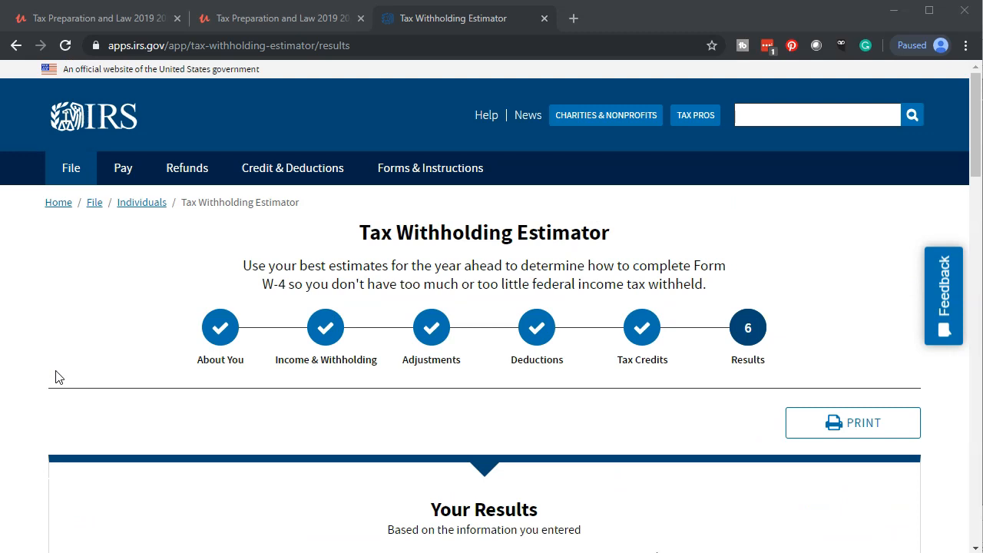